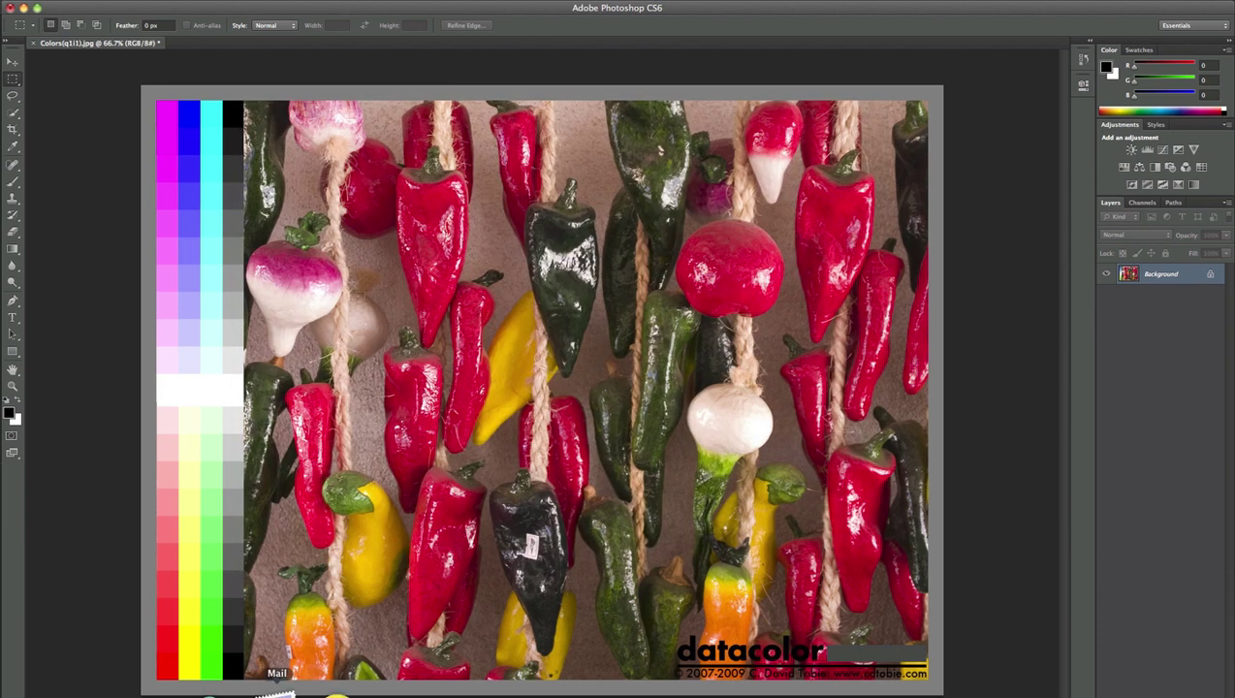
{"action": "key", "text": "F3"}
{"action": "left_click", "coordinate": [828, 225]}
{"action": "left_click", "coordinate": [194, 25]}
{"action": "type", "text": "http://down"}
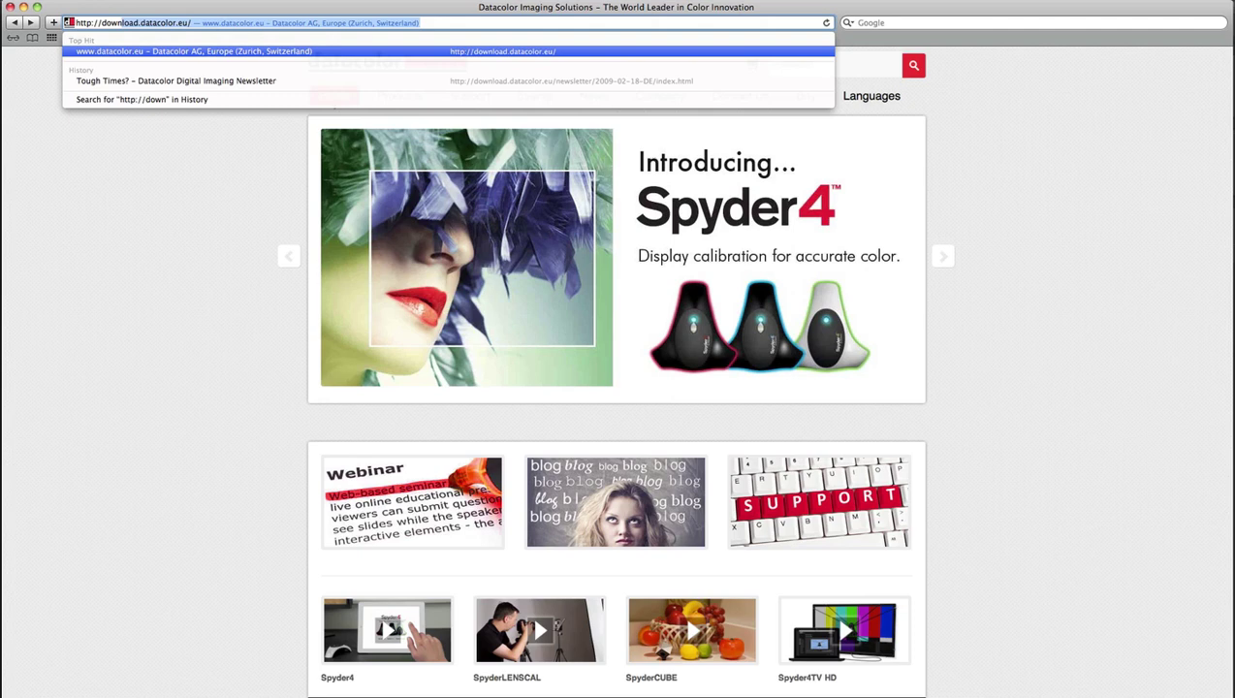
{"action": "type", "text": "load.dataco"}
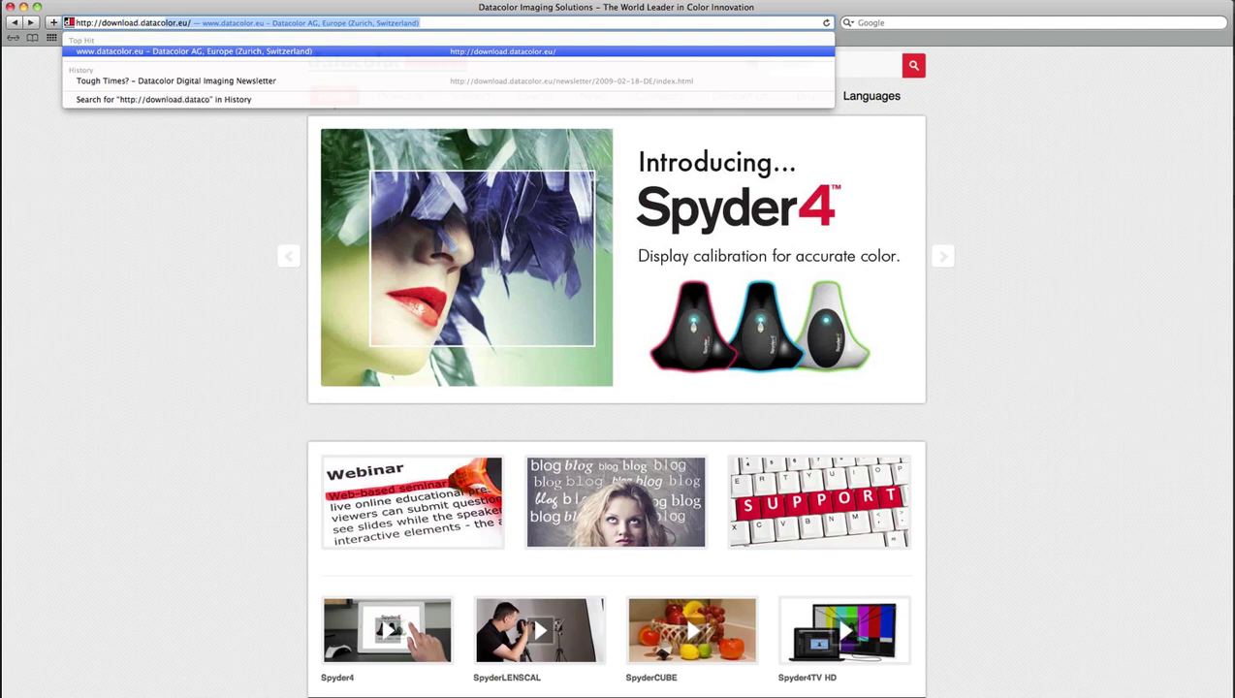
{"action": "type", "text": "lor.eu/fi"}
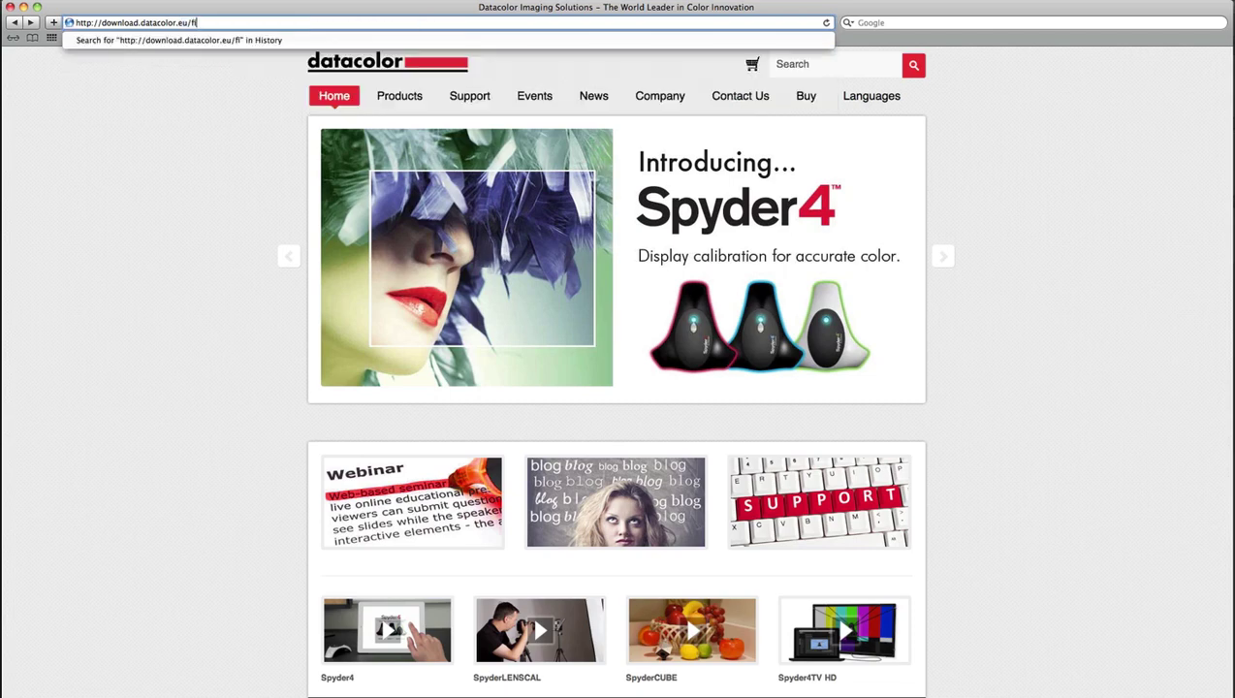
{"action": "type", "text": "les/Gen"}
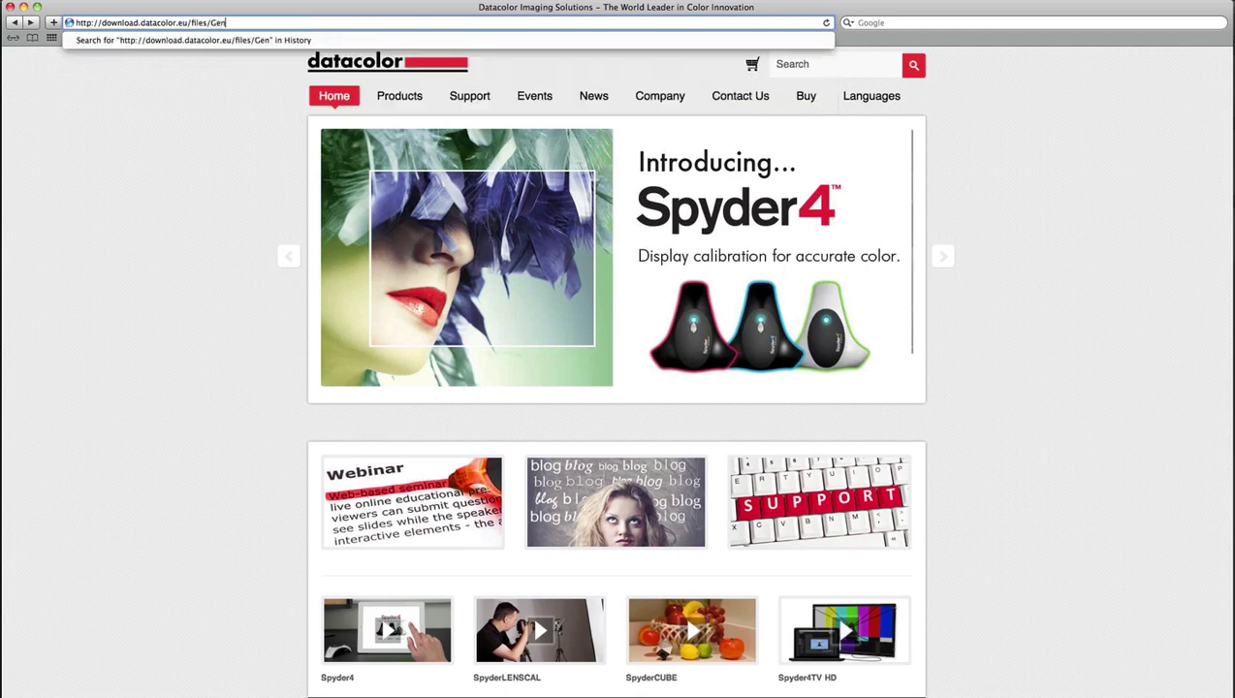
{"action": "type", "text": "ericRGB."}
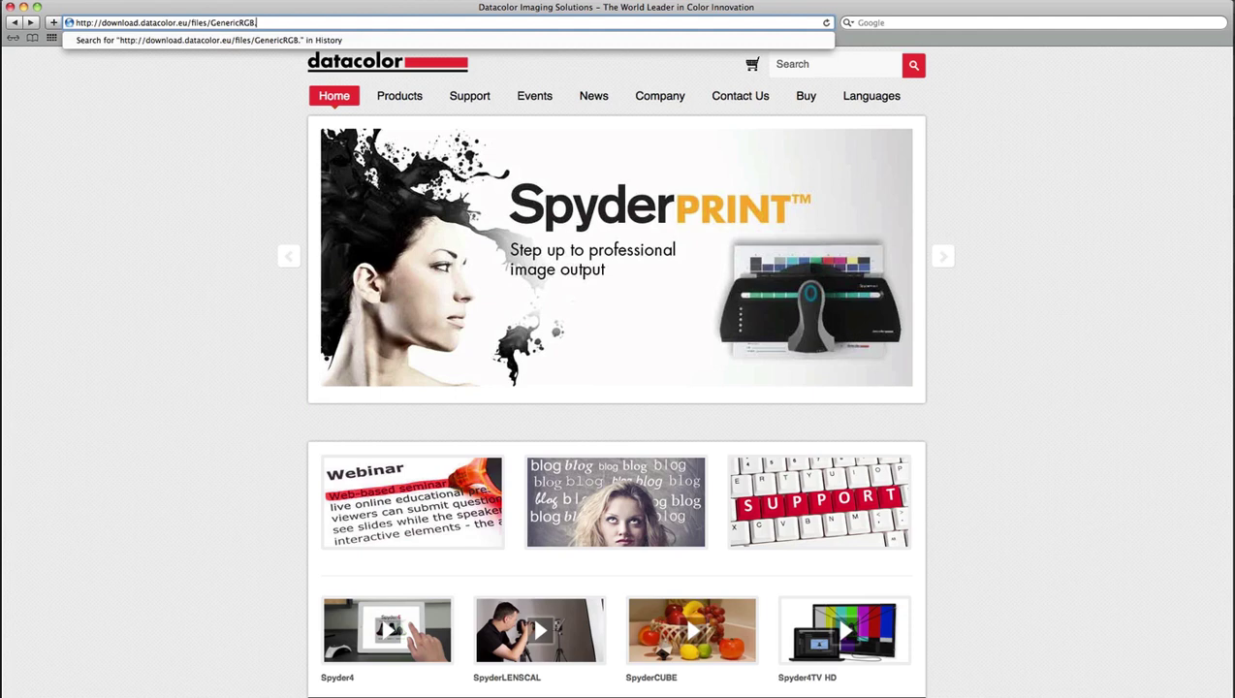
{"action": "type", "text": "zip"}
{"action": "key", "text": "Return"}
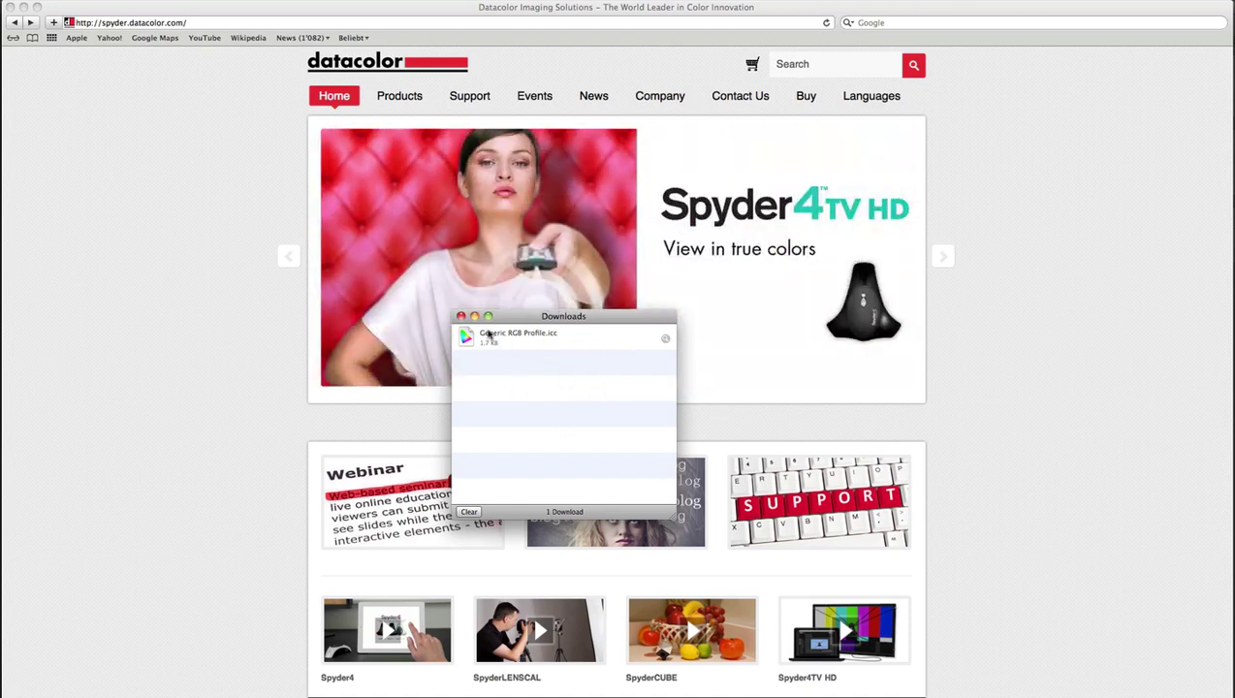
Step: Reveal the downloaded Generic RGB Profile.icc in Finder, move it into the home folder's Library/ColorSync/Profiles, and close the window
{"action": "left_click", "coordinate": [666, 340]}
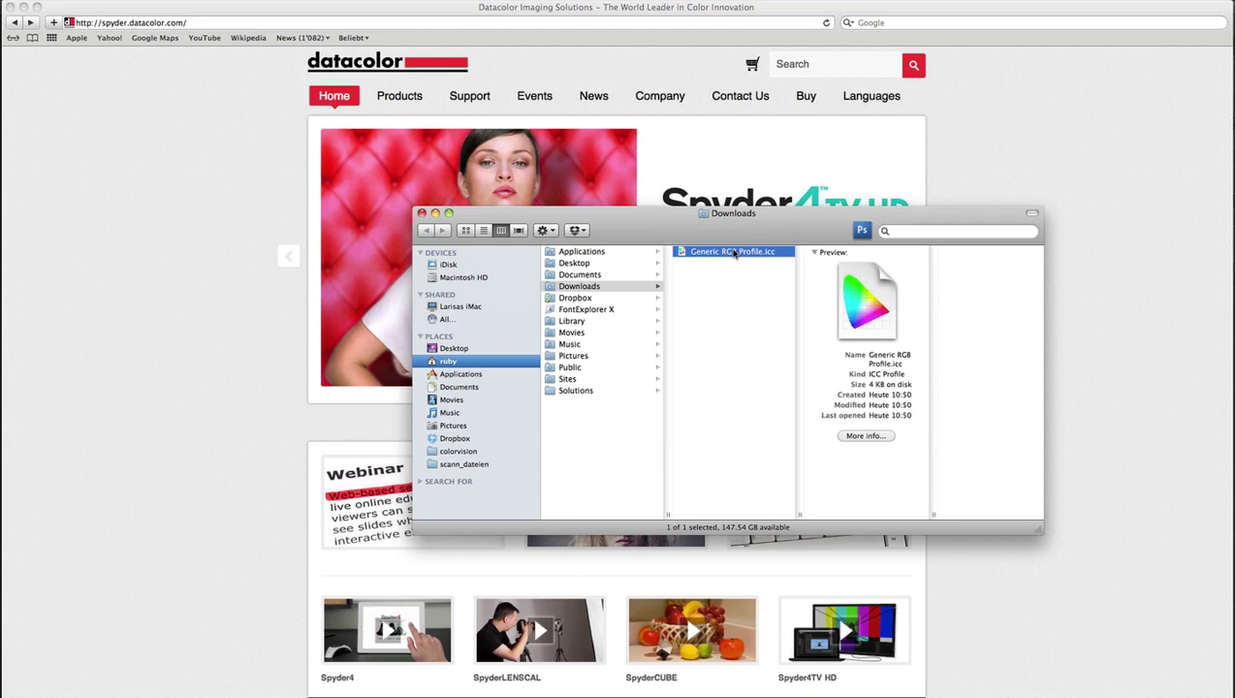
{"action": "left_click_drag", "start_coordinate": [733, 254], "coordinate": [987, 306]}
{"action": "left_click", "coordinate": [1099, 357]}
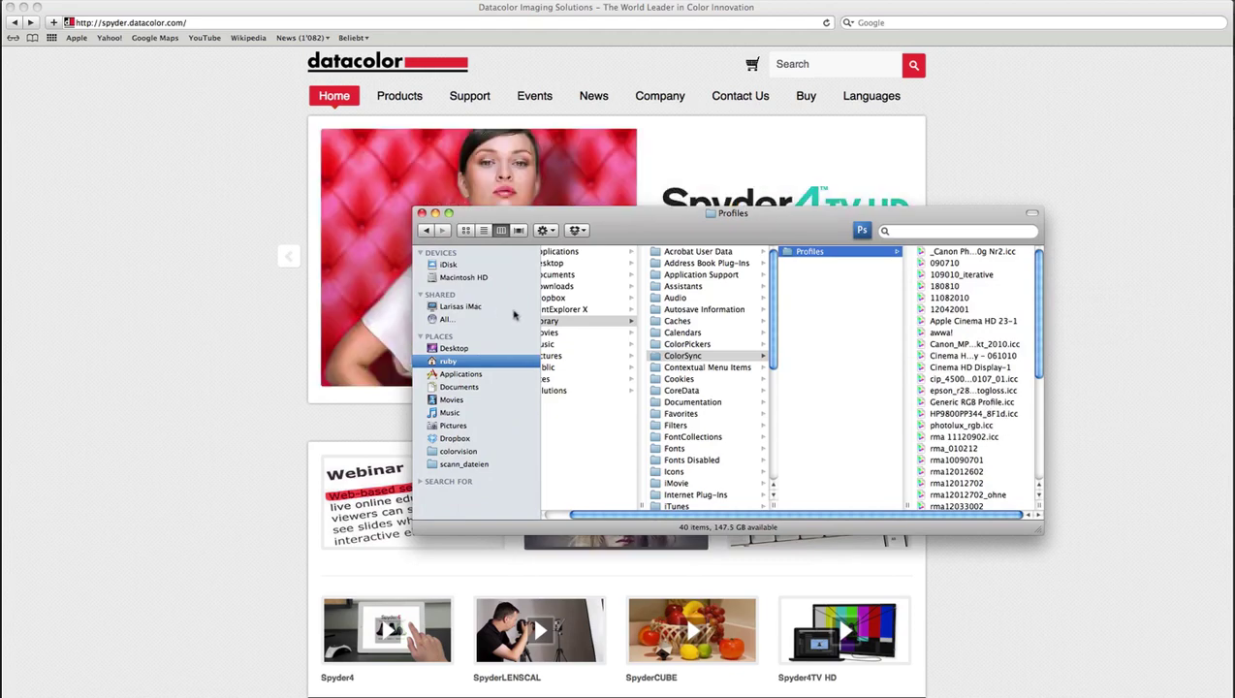
{"action": "left_click", "coordinate": [421, 213]}
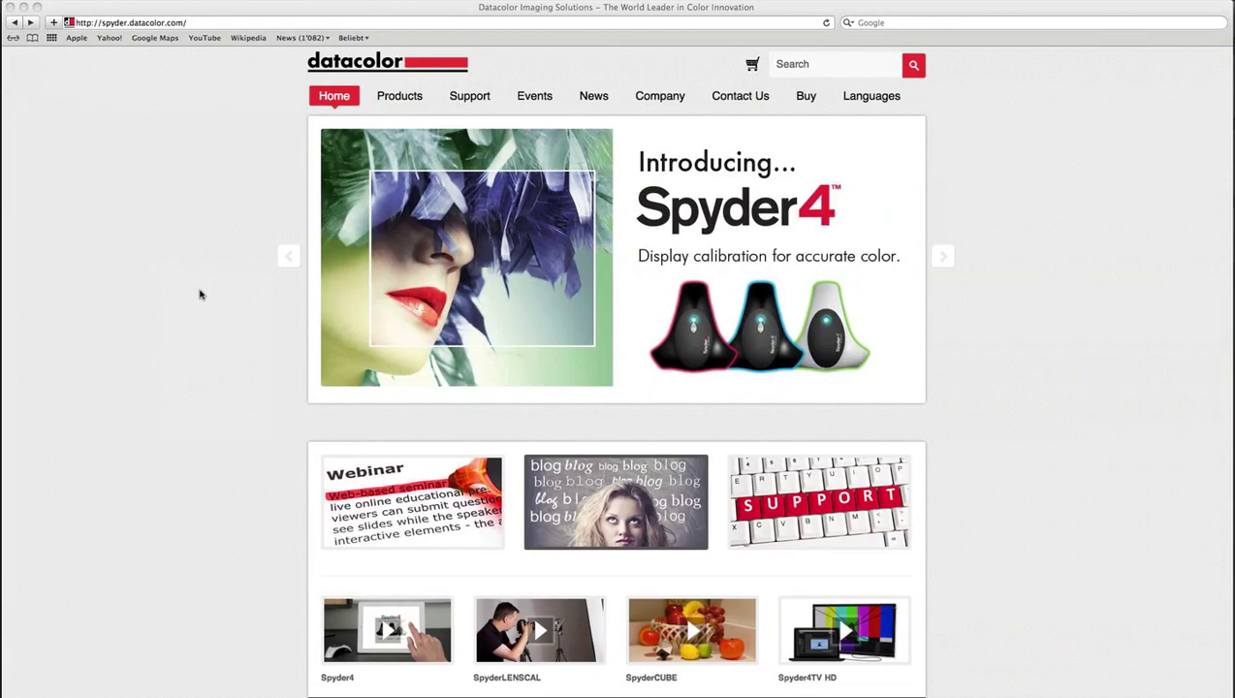
Step: Switch to ColorSync Utility and show the current profile of the EPSON Stylus Photo R2880's SPR2880 Epson Premium Glossy mode
{"action": "key", "text": "F3"}
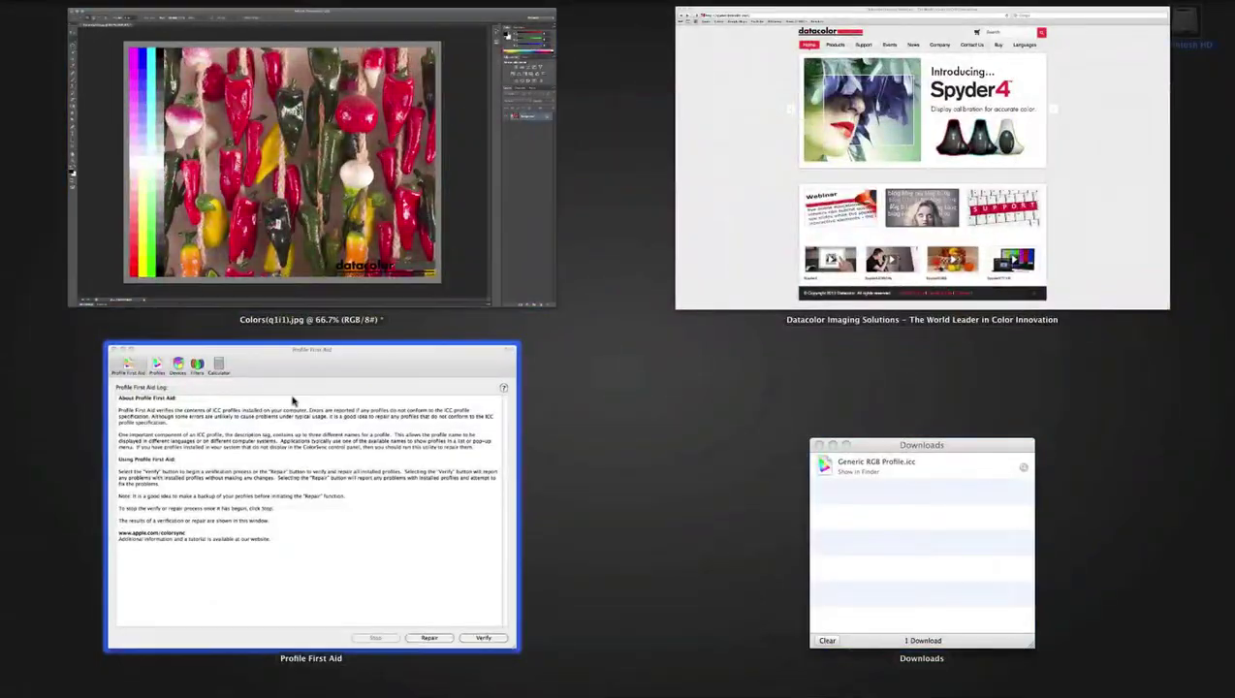
{"action": "left_click", "coordinate": [292, 401]}
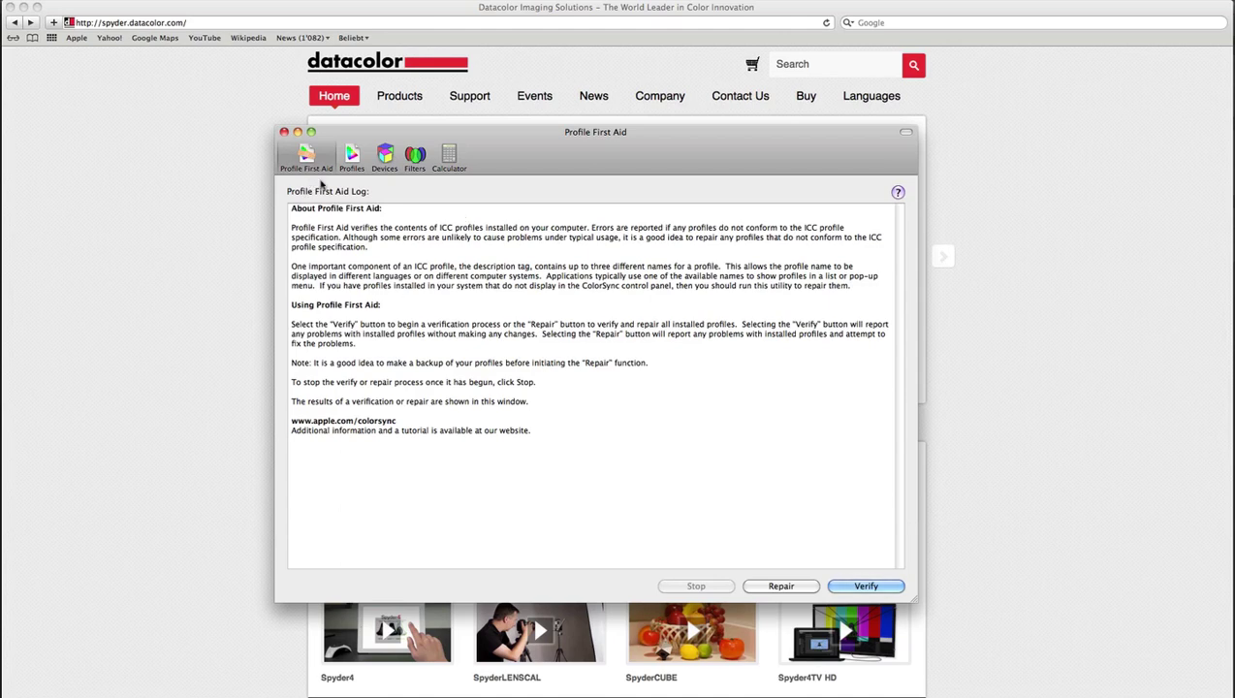
{"action": "left_click", "coordinate": [381, 160]}
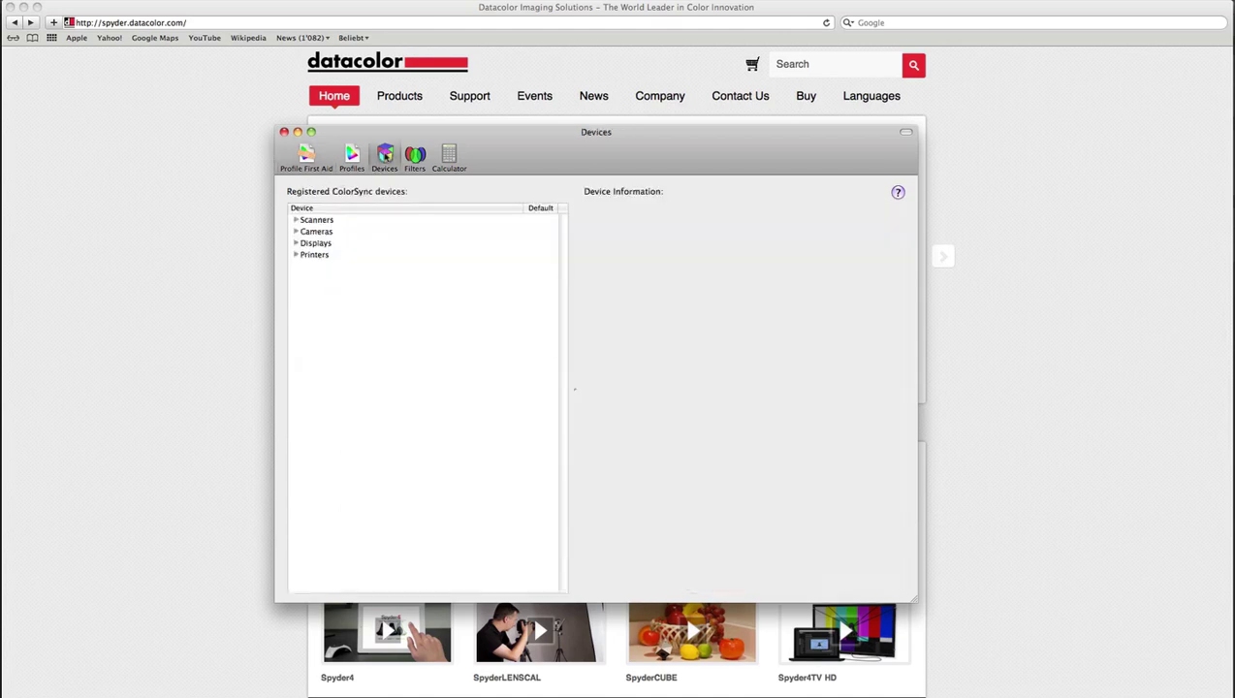
{"action": "left_click", "coordinate": [294, 255]}
{"action": "left_click", "coordinate": [364, 280]}
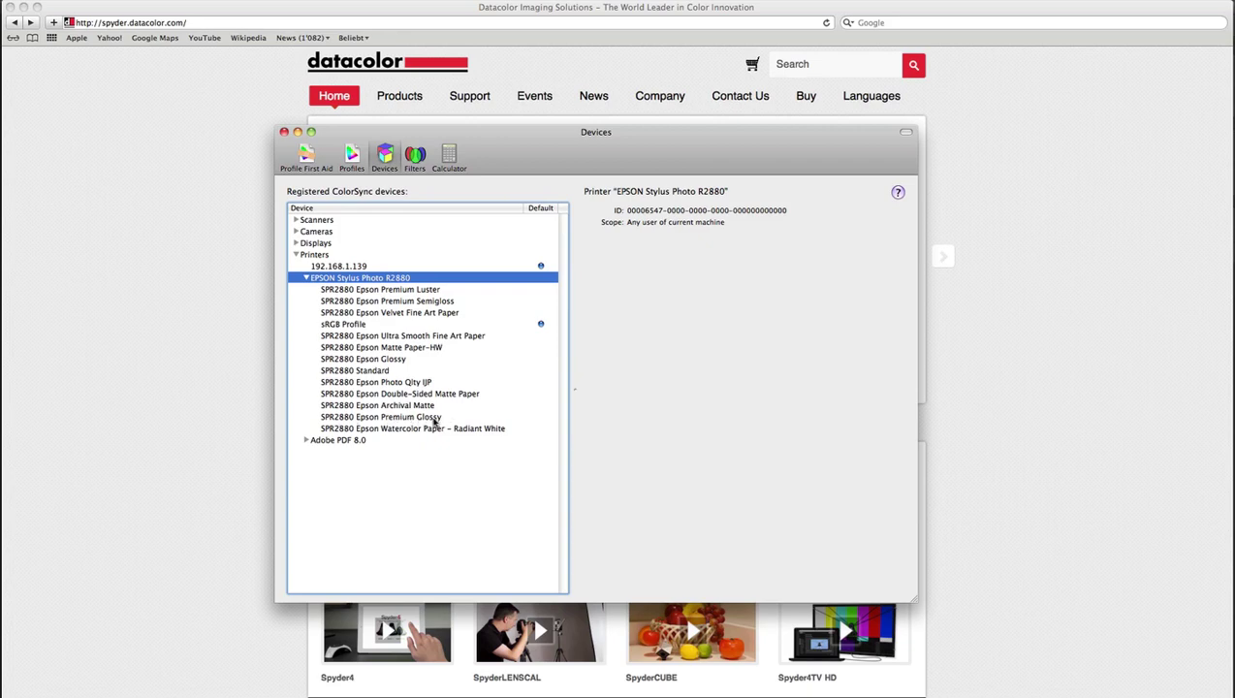
{"action": "left_click", "coordinate": [386, 417]}
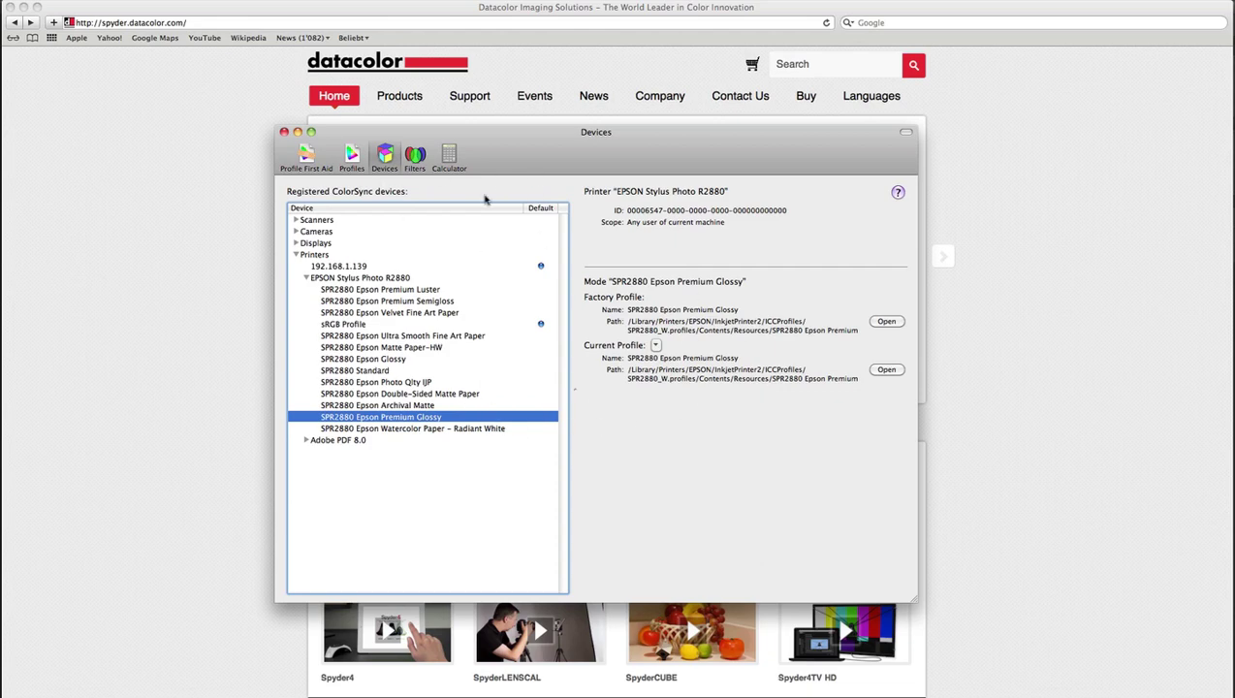
{"action": "left_click", "coordinate": [857, 379]}
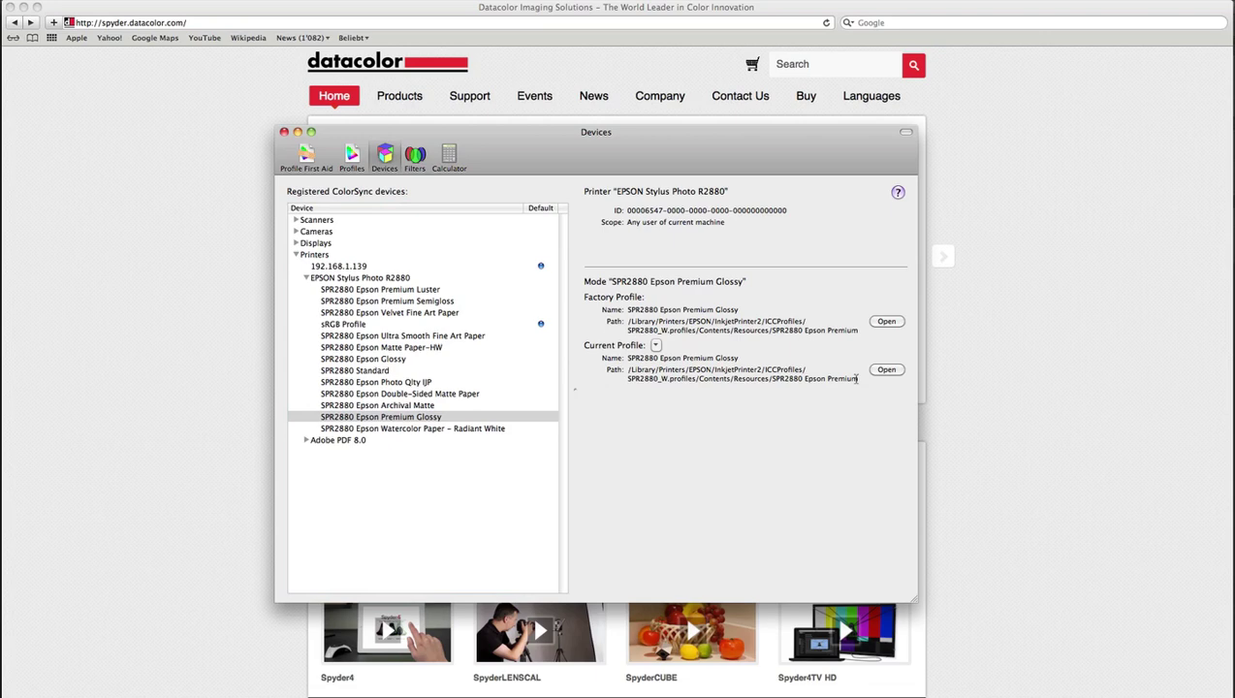
{"action": "left_click_drag", "start_coordinate": [857, 379], "coordinate": [774, 381]}
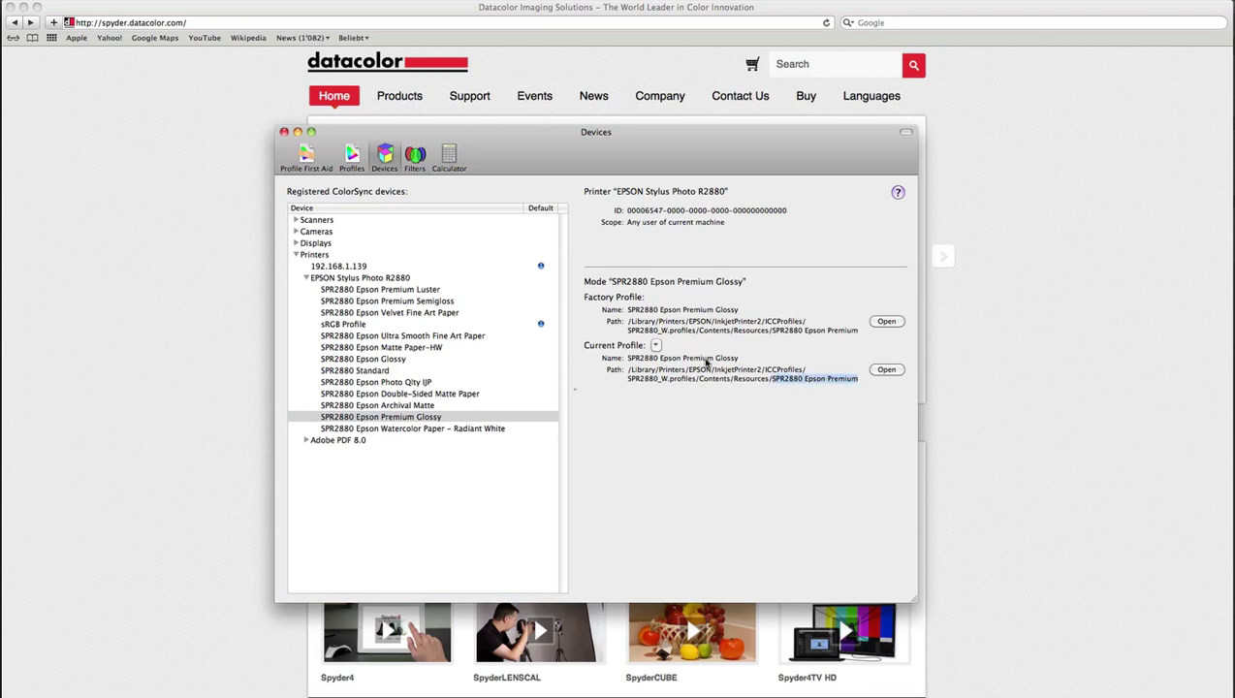
Step: Assign Generic RGB Profile.icc from the home folder's Library/ColorSync/Profiles as the Premium Glossy mode's current profile, and close the window
{"action": "left_click", "coordinate": [656, 346]}
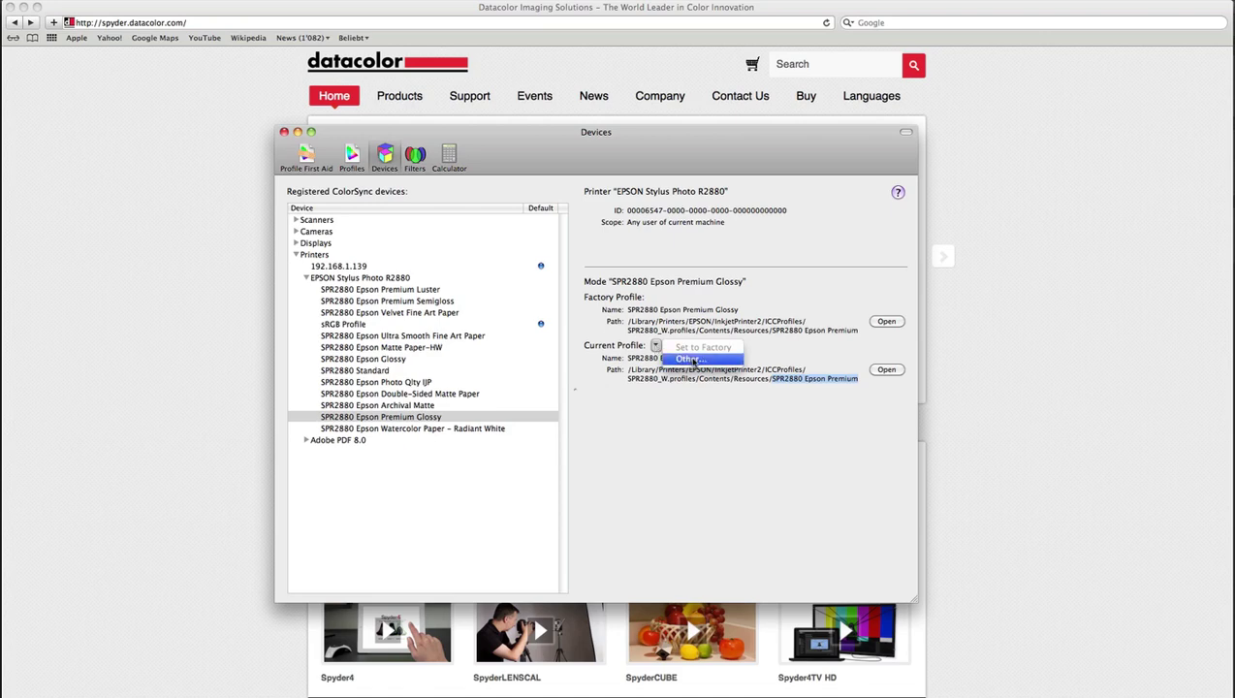
{"action": "left_click", "coordinate": [696, 360]}
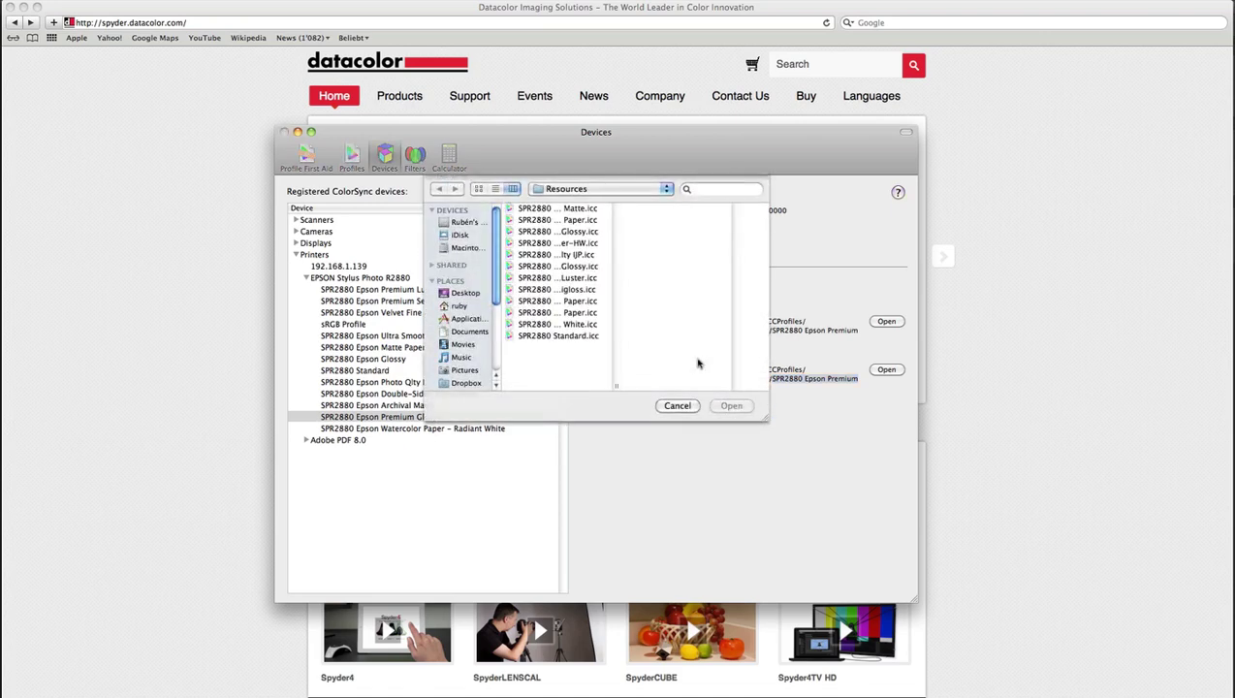
{"action": "left_click", "coordinate": [459, 306]}
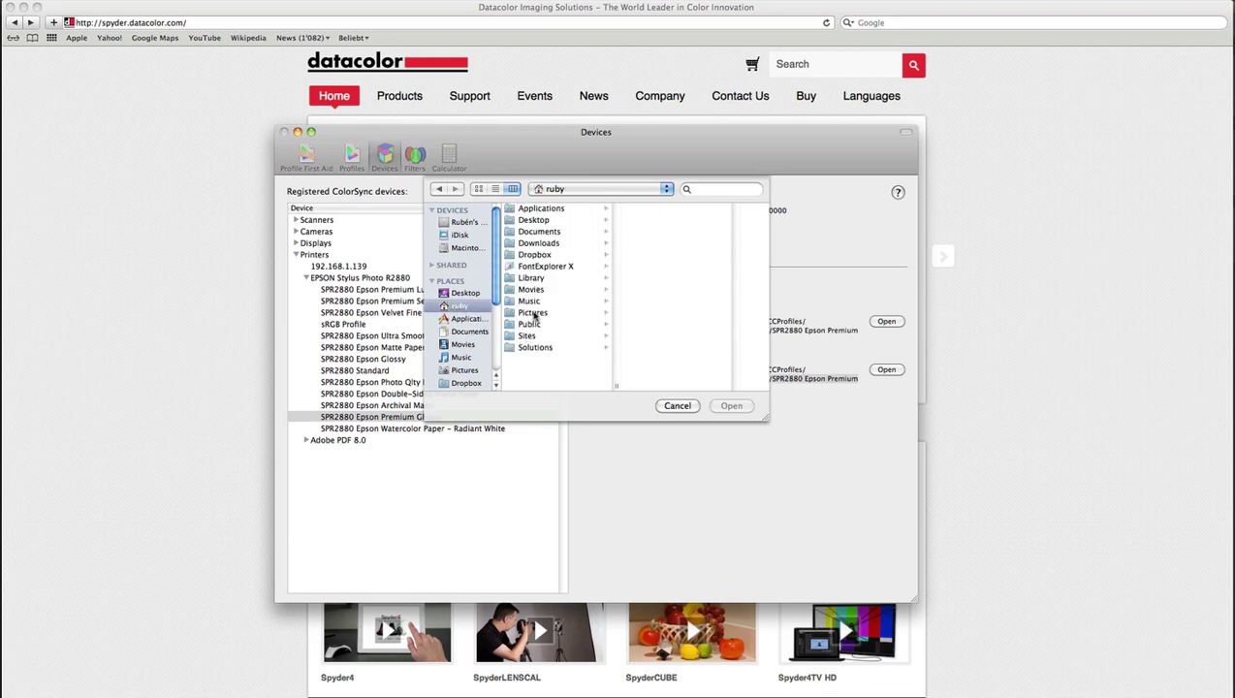
{"action": "left_click", "coordinate": [539, 280]}
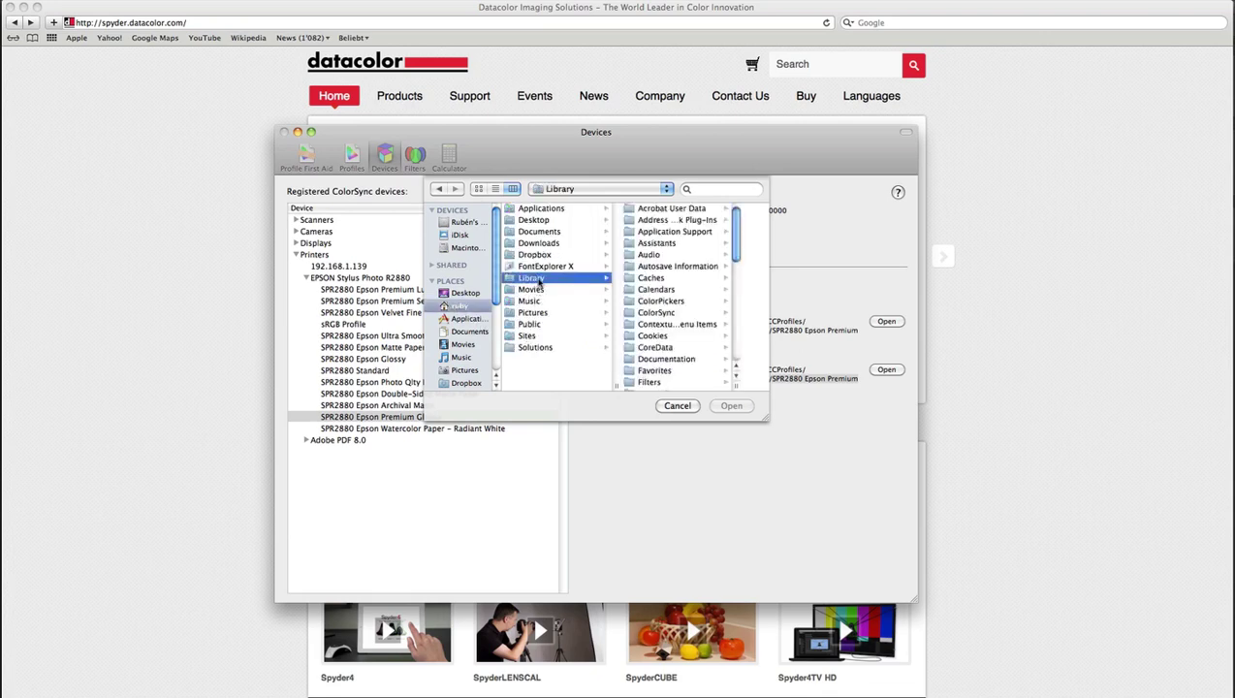
{"action": "left_click", "coordinate": [663, 313]}
{"action": "left_click", "coordinate": [677, 209]}
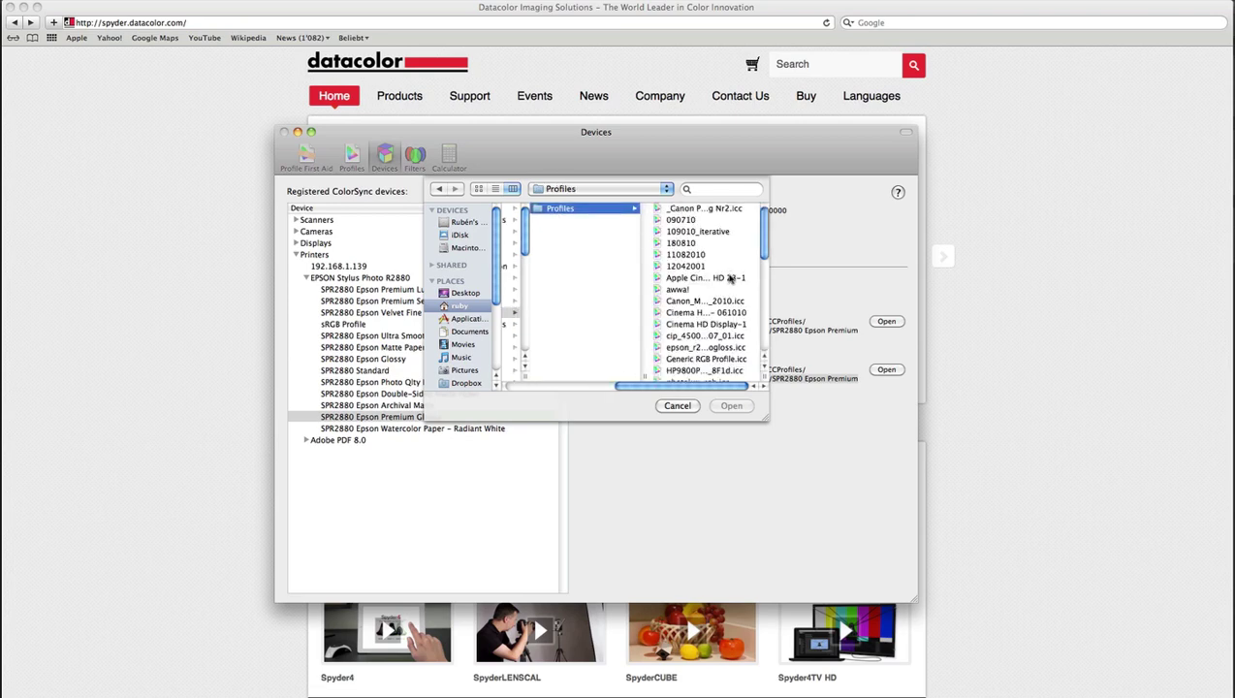
{"action": "left_click", "coordinate": [694, 360]}
{"action": "left_click", "coordinate": [727, 406]}
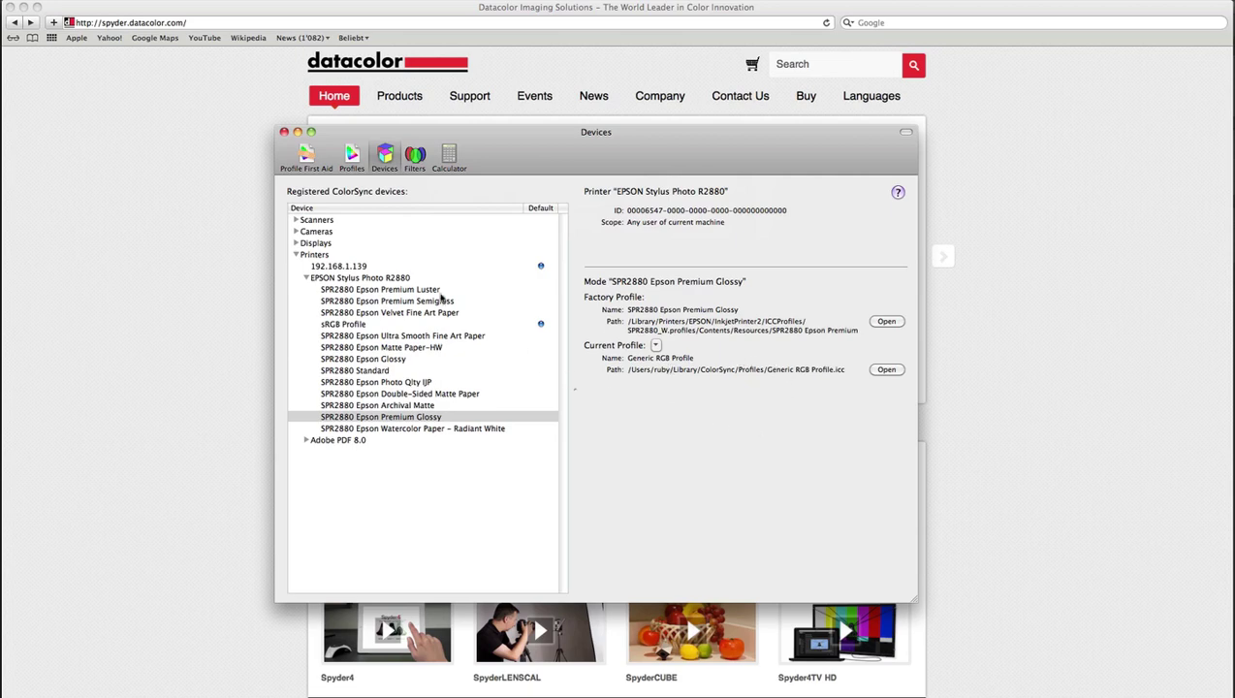
{"action": "left_click", "coordinate": [284, 132]}
Step: Switch to Photoshop and open the print settings for Colors(q1i1).jpg
{"action": "key", "text": "F3"}
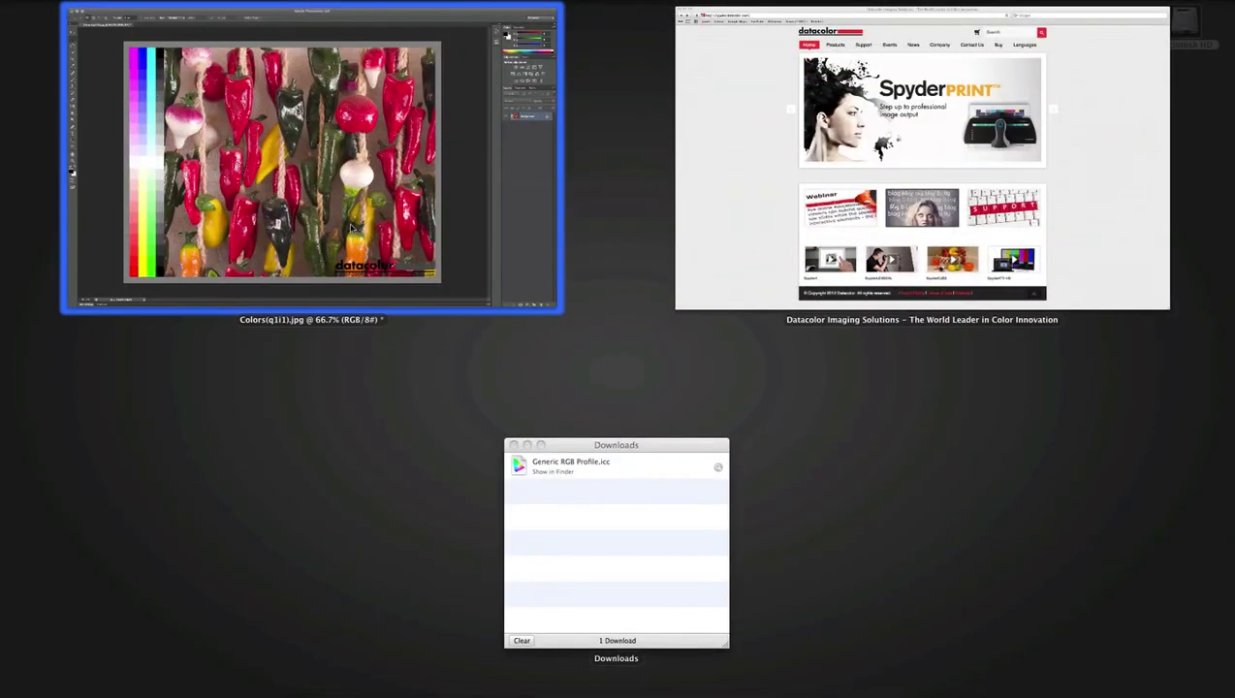
{"action": "left_click", "coordinate": [350, 230]}
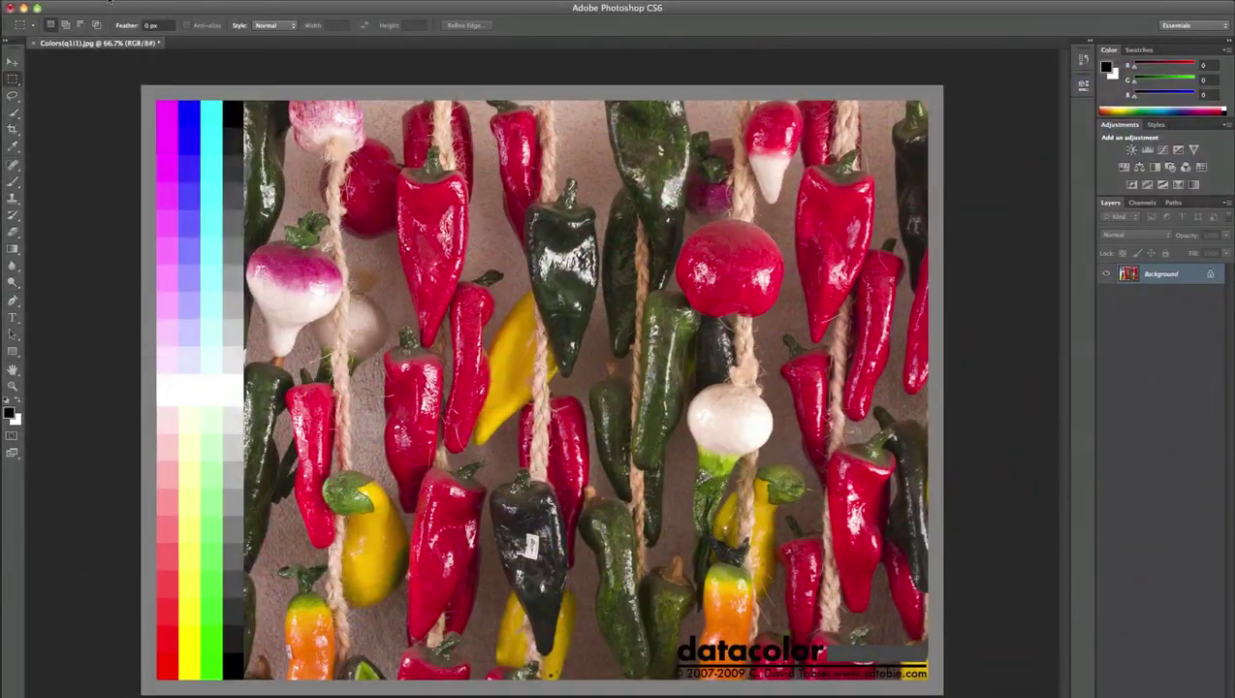
{"action": "left_click", "coordinate": [106, 4]}
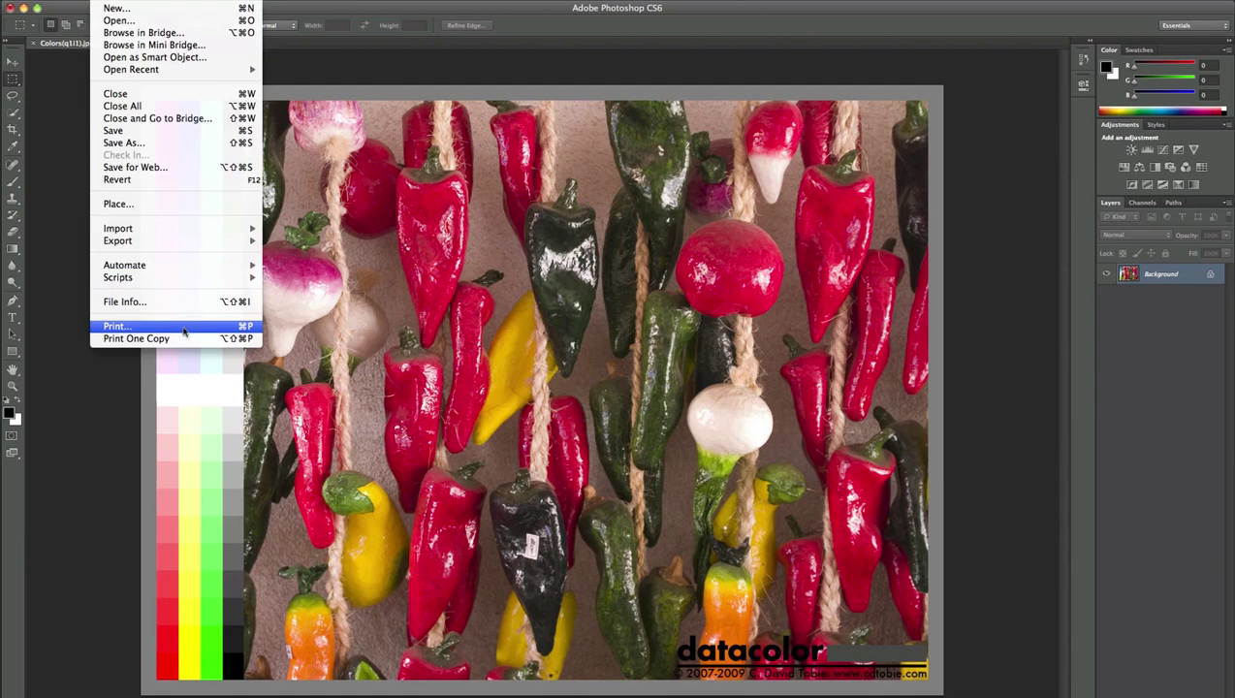
{"action": "left_click", "coordinate": [183, 331]}
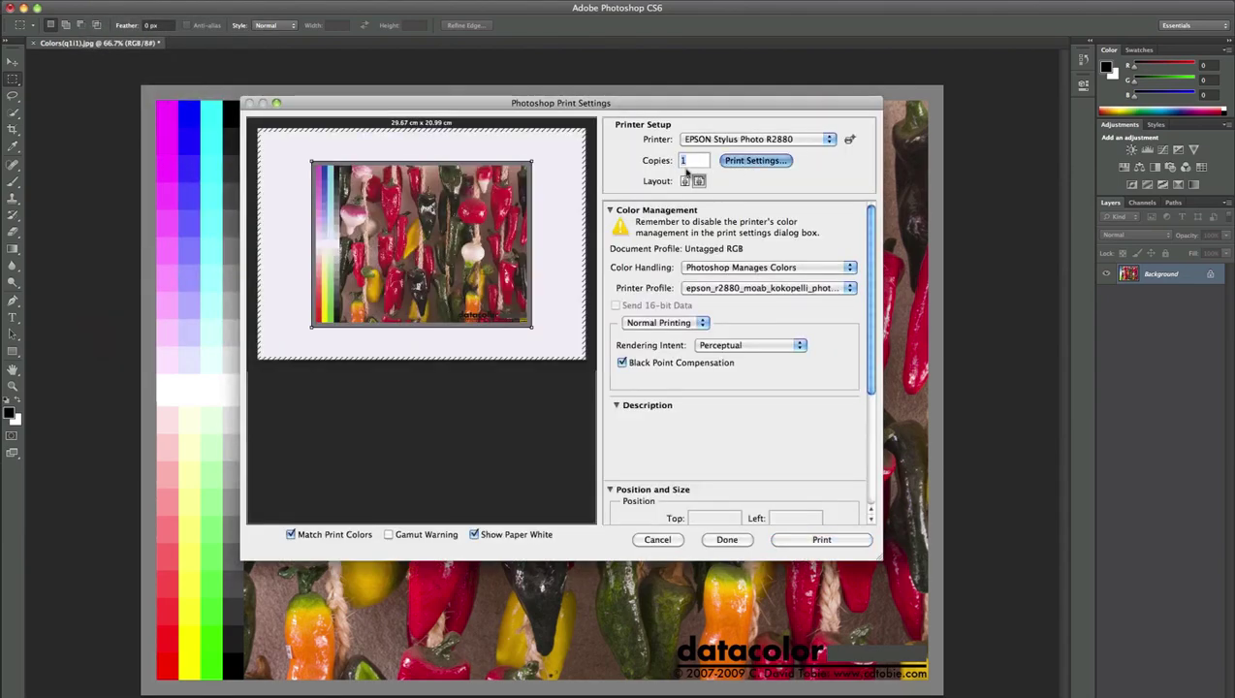
Step: Review the printer driver's Color Matching and basic Print Settings for the EPSON Stylus Photo R2880 and save them
{"action": "left_click", "coordinate": [755, 159]}
{"action": "left_click", "coordinate": [574, 231]}
{"action": "left_click", "coordinate": [580, 250]}
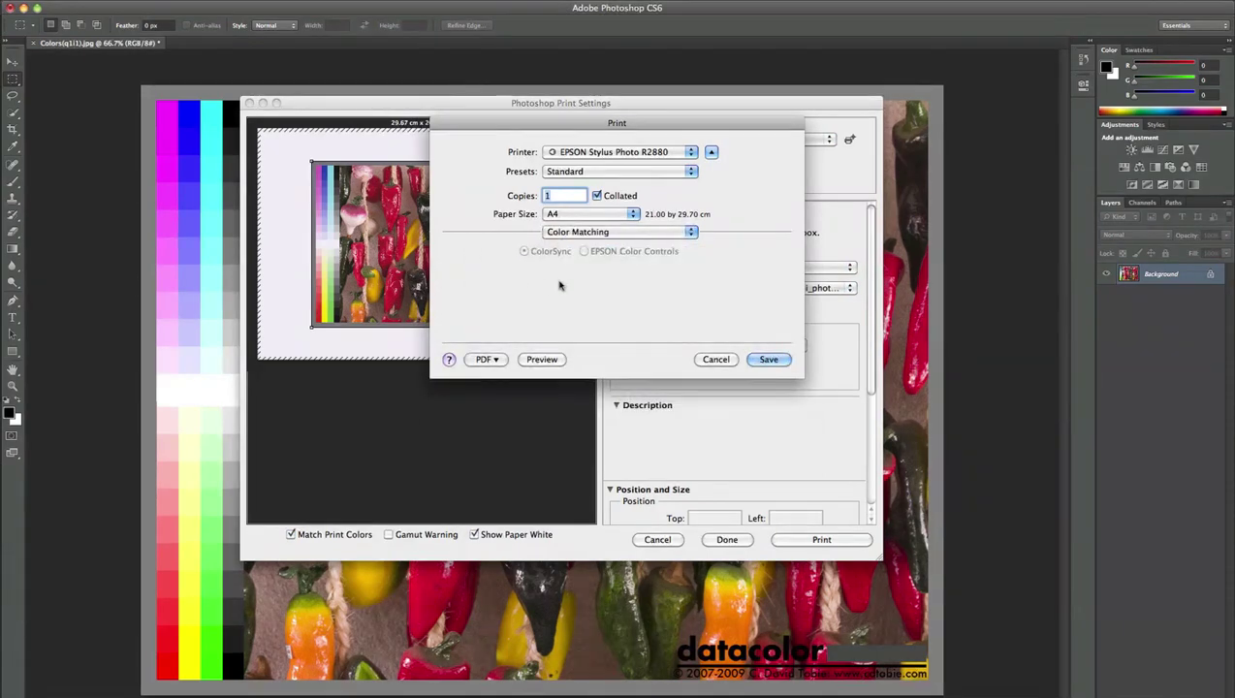
{"action": "left_click", "coordinate": [579, 233]}
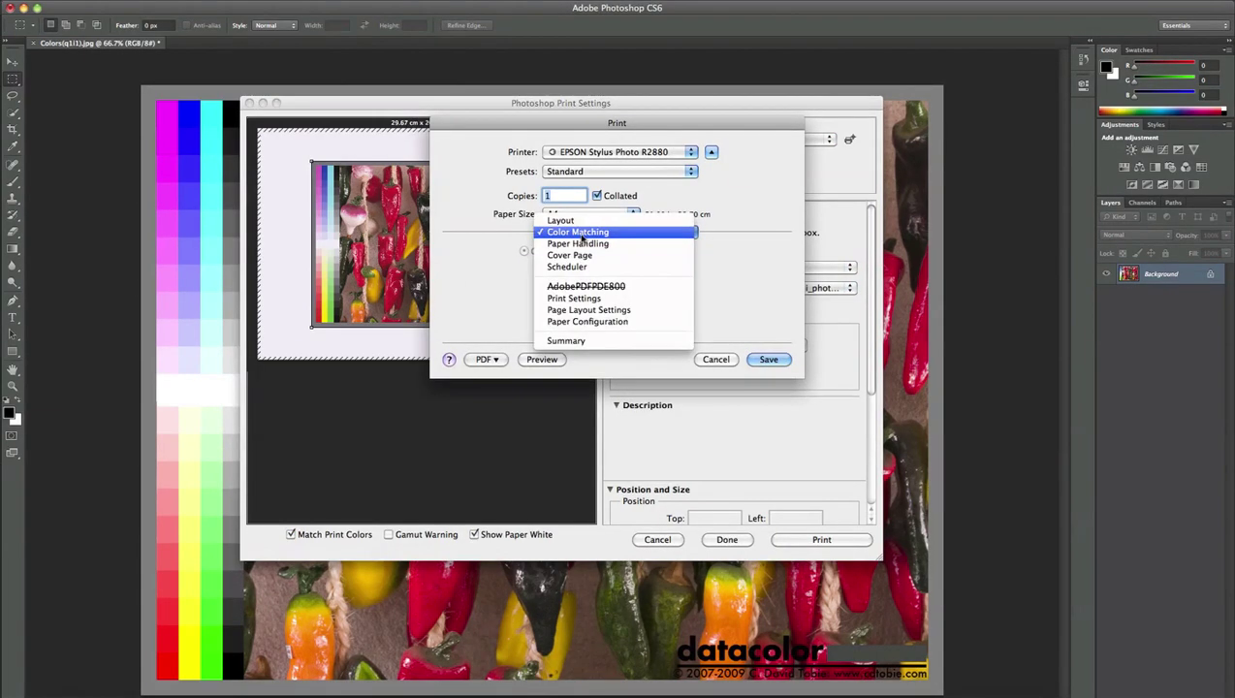
{"action": "left_click", "coordinate": [585, 304]}
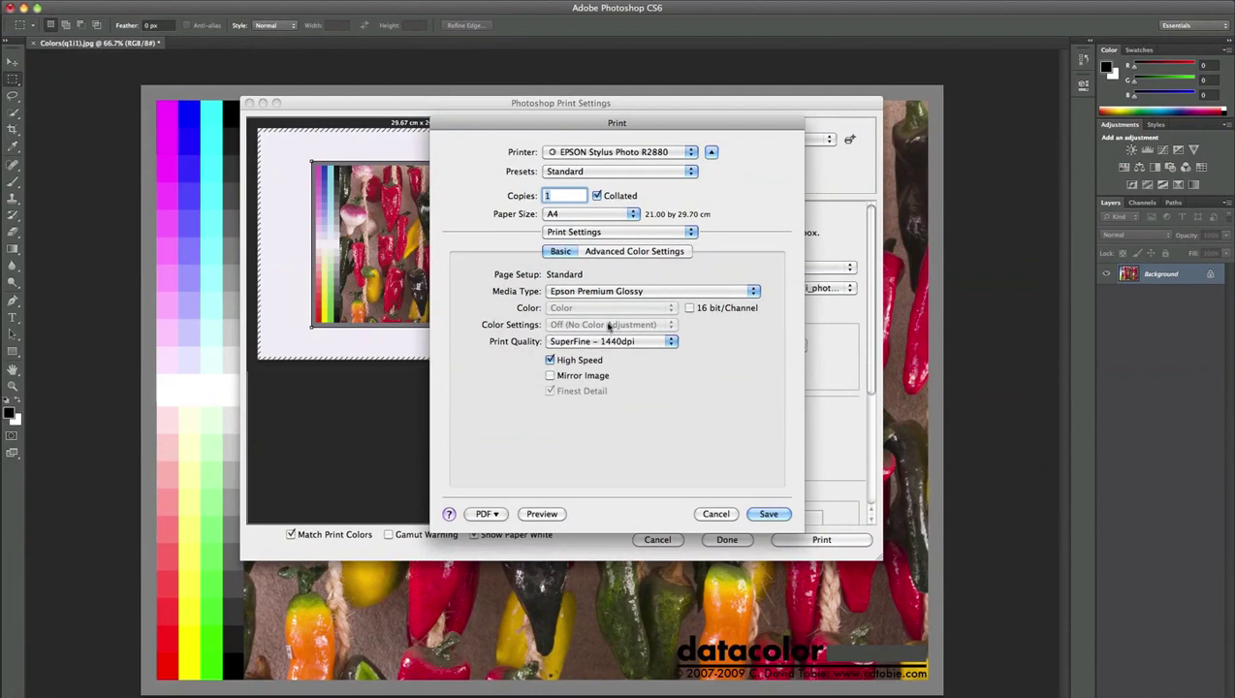
{"action": "left_click", "coordinate": [768, 513]}
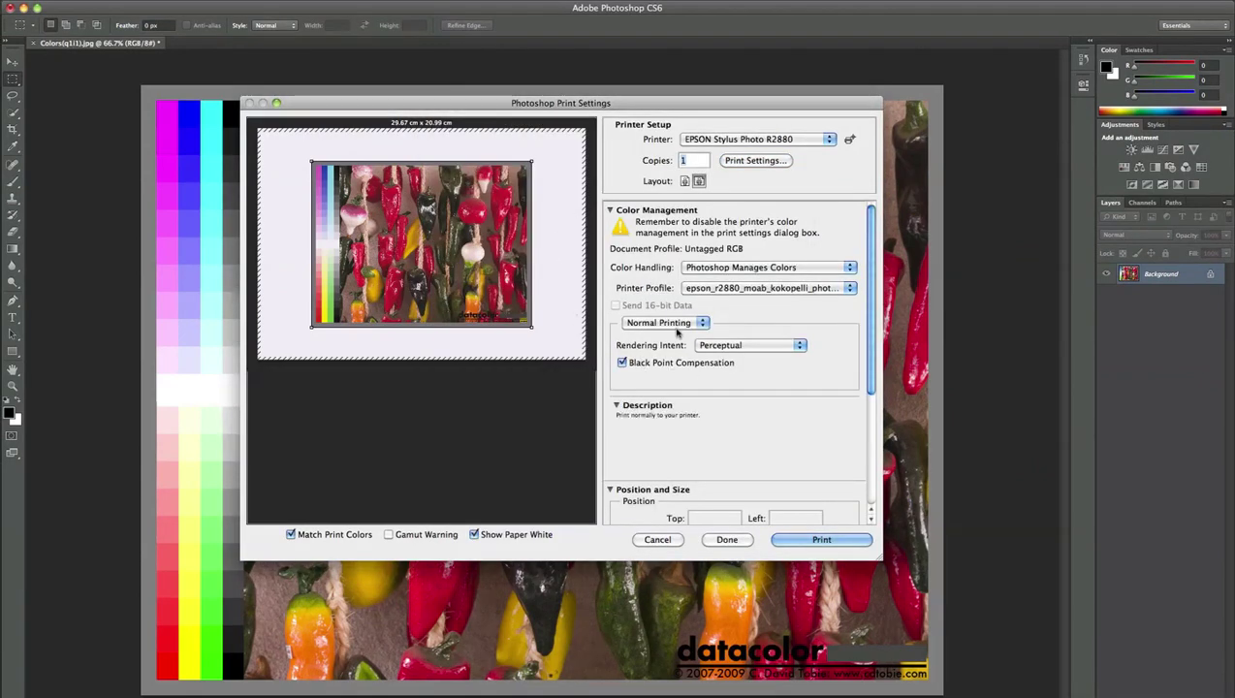
Step: Review the image's position and print size, and print it on the EPSON Stylus Photo R2880
{"action": "scroll", "coordinate": [717, 352], "scroll_direction": "down", "scroll_amount": 5}
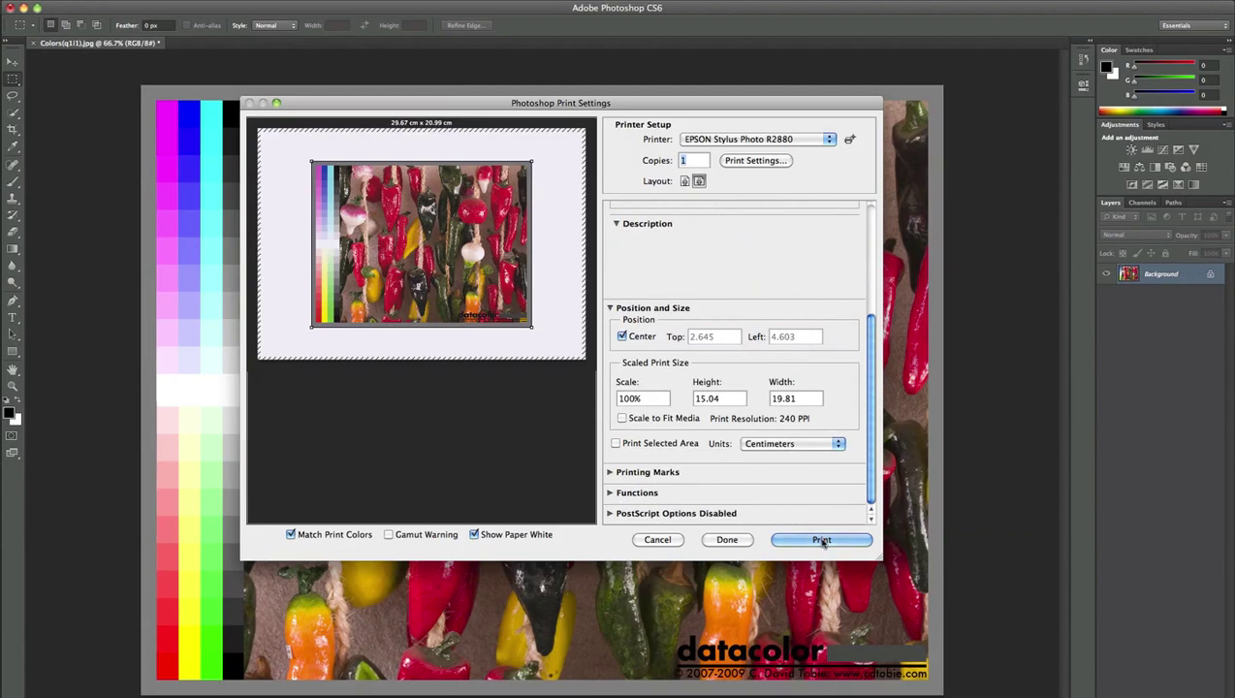
{"action": "left_click", "coordinate": [821, 540]}
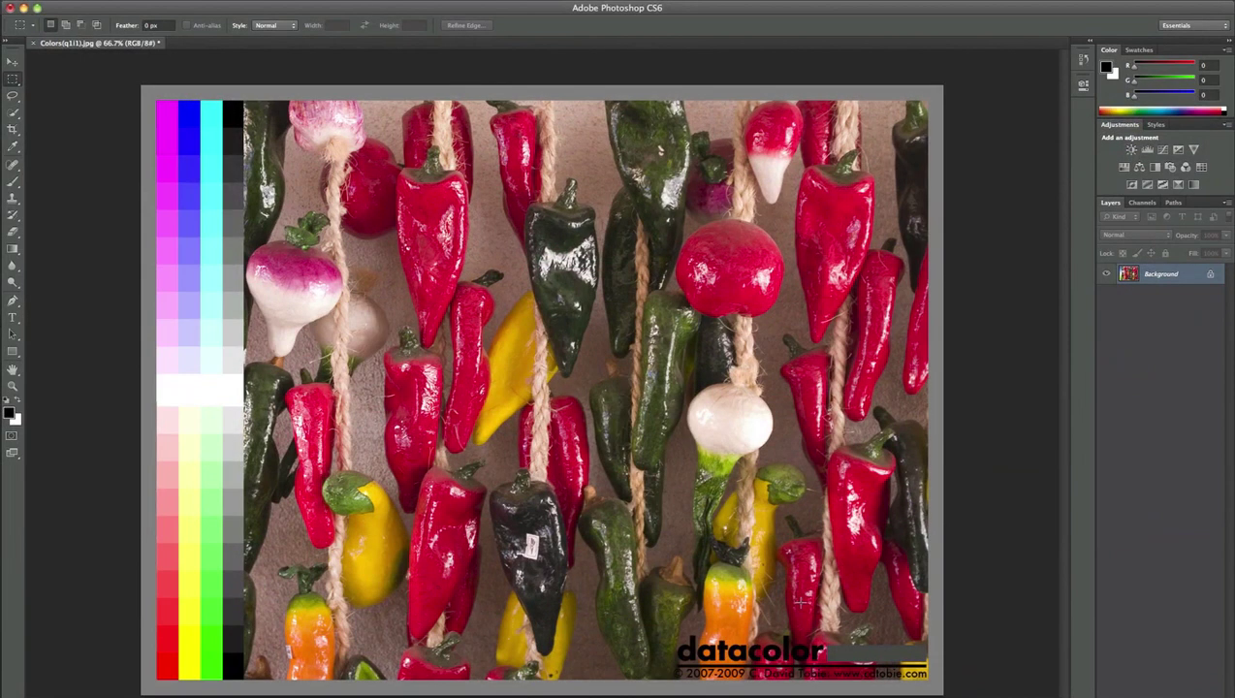